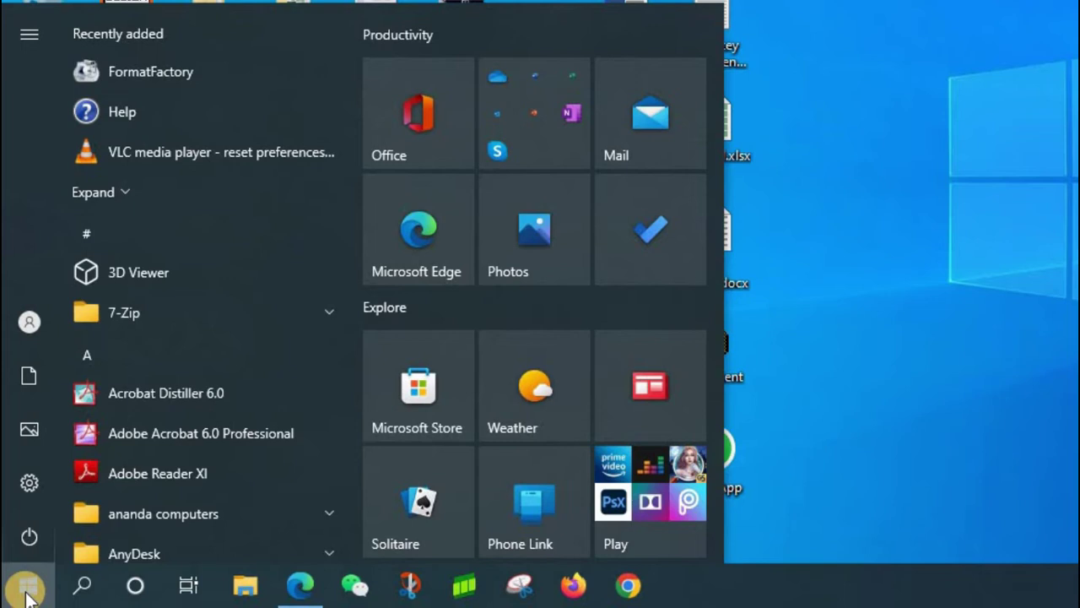
# Search for "control panel", open Control Panel and maximize its window.
pyautogui.write('c')
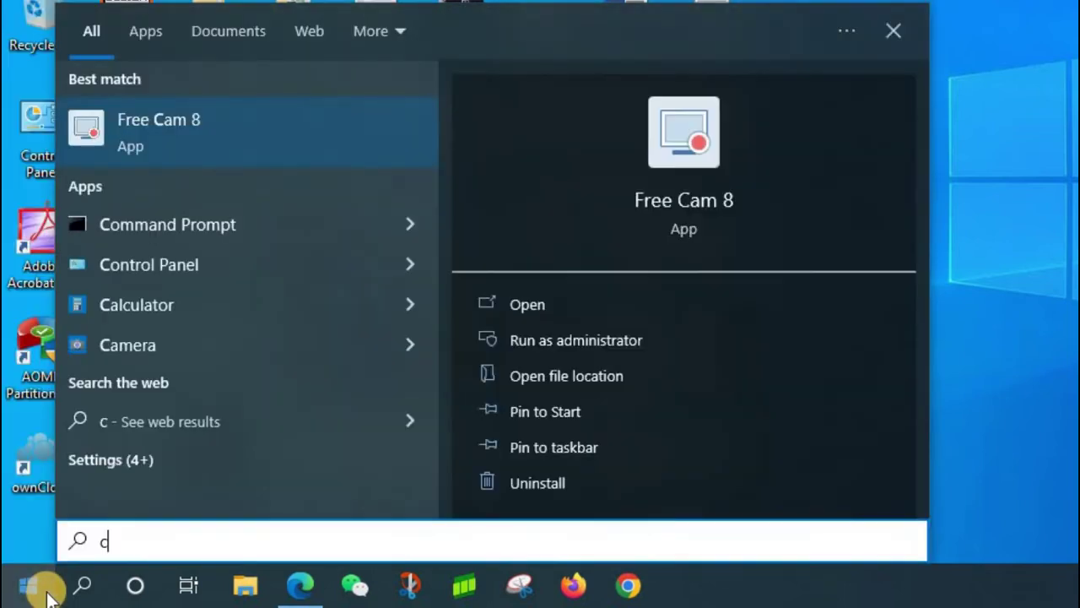
pyautogui.write('ontrol')
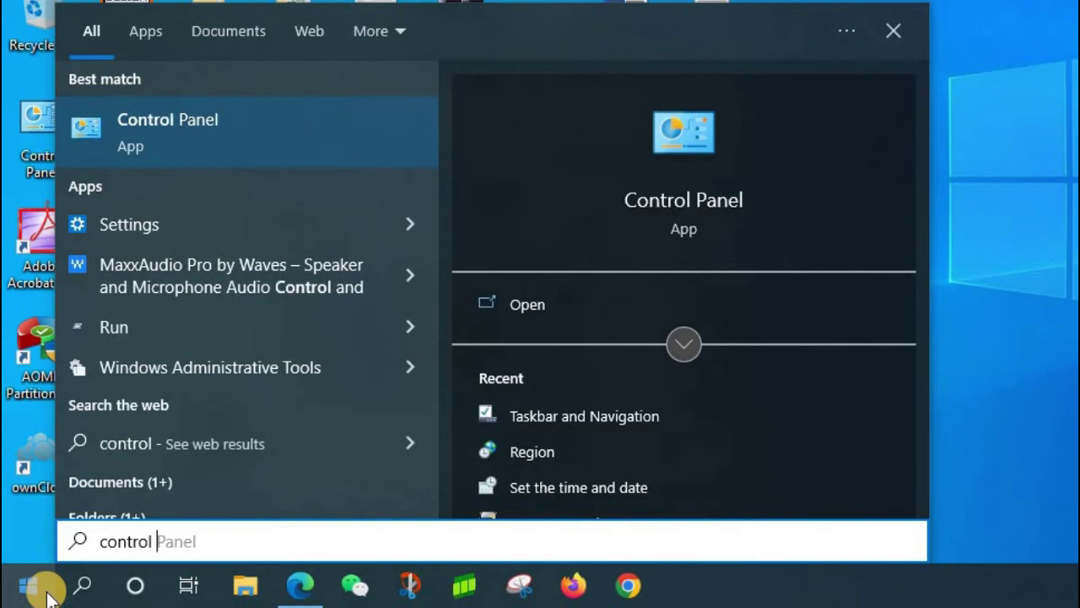
pyautogui.write(' panel')
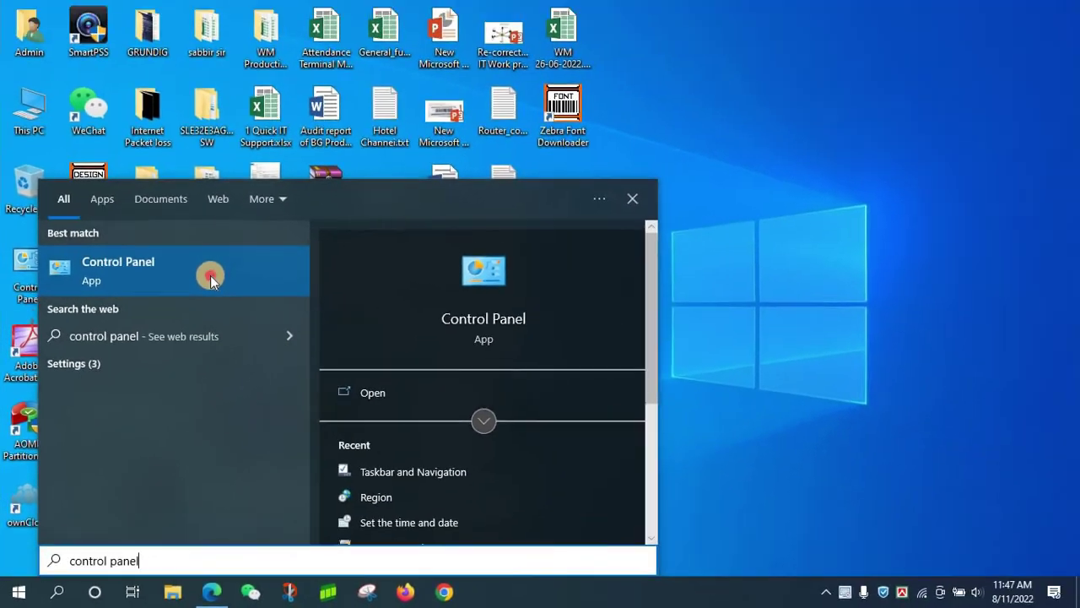
pyautogui.click(256, 204)
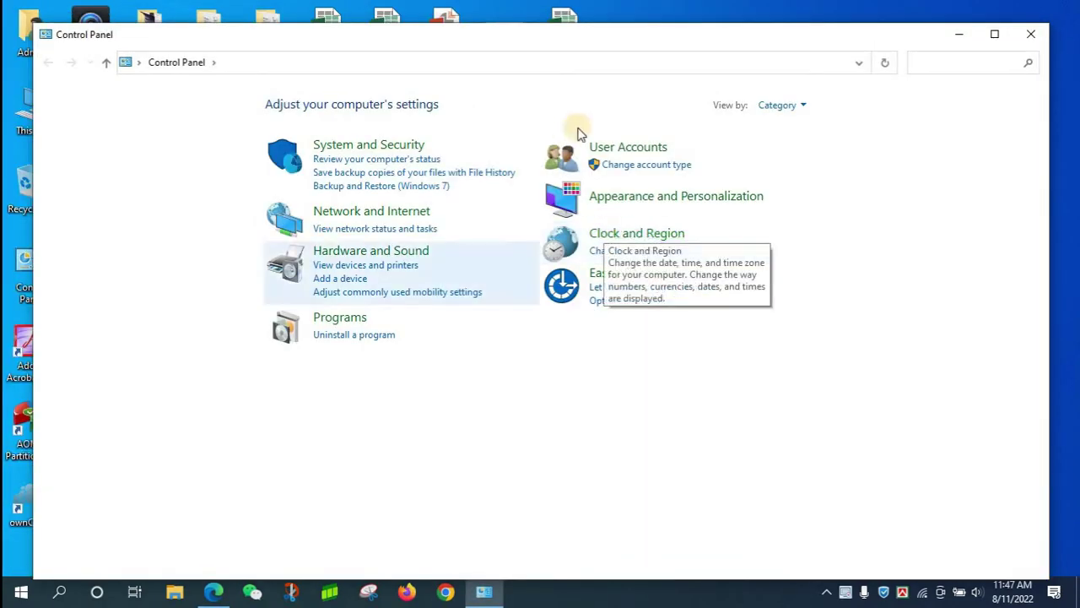
pyautogui.click(988, 36)
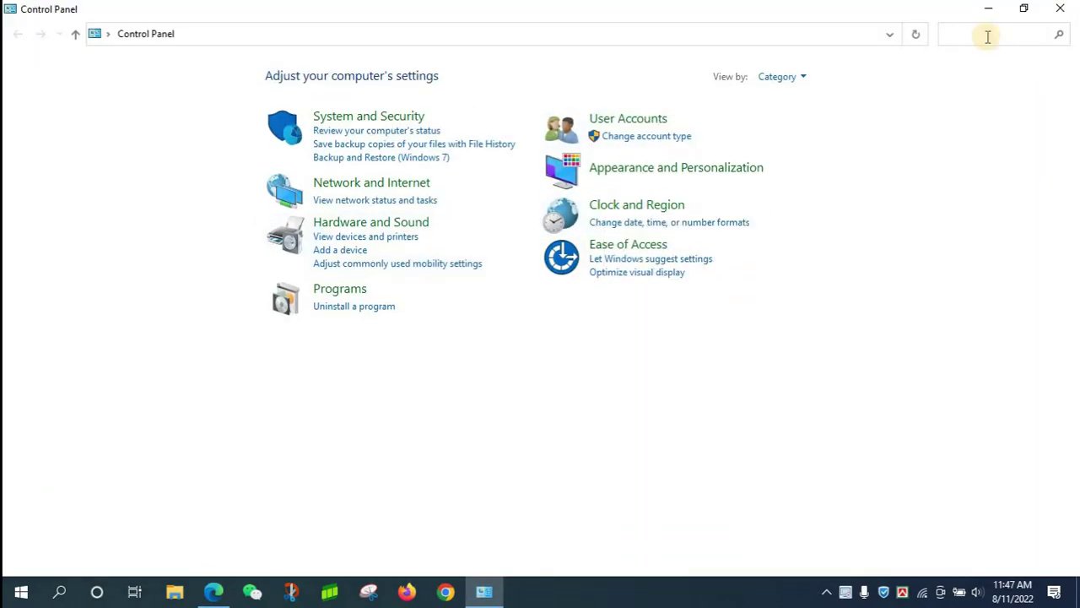
# Try the Control Panel's Large icons and Small icons views, and return it to the Category view.
pyautogui.click(804, 78)
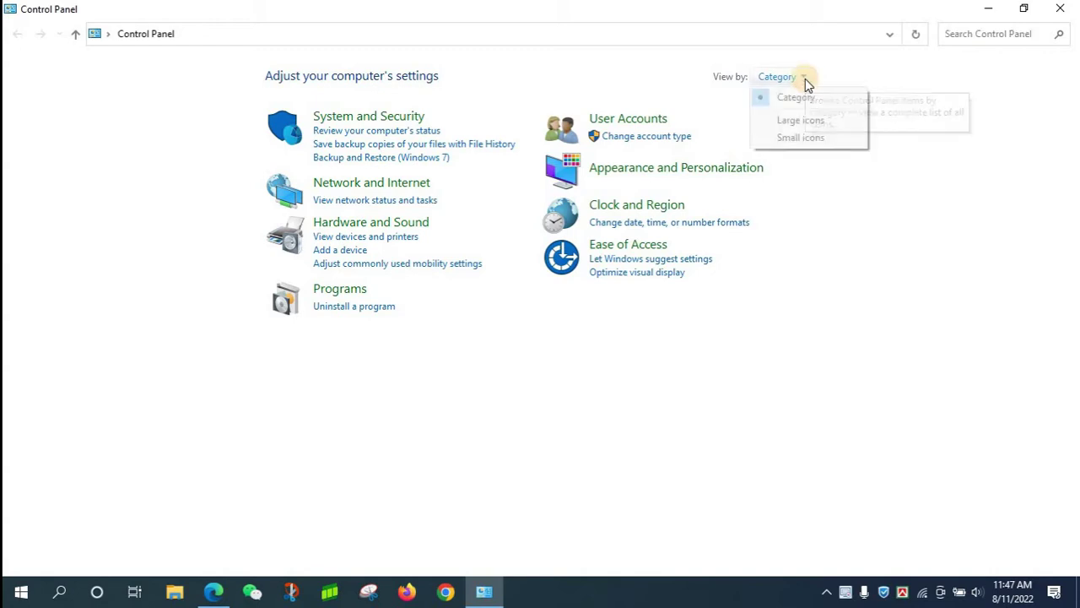
pyautogui.click(801, 121)
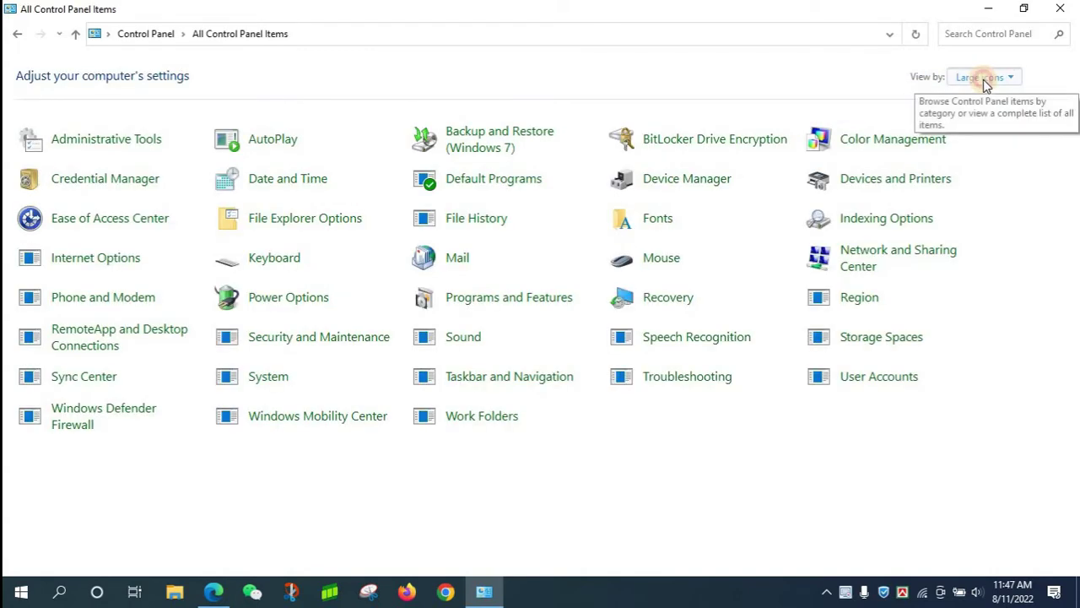
pyautogui.click(983, 79)
pyautogui.click(989, 139)
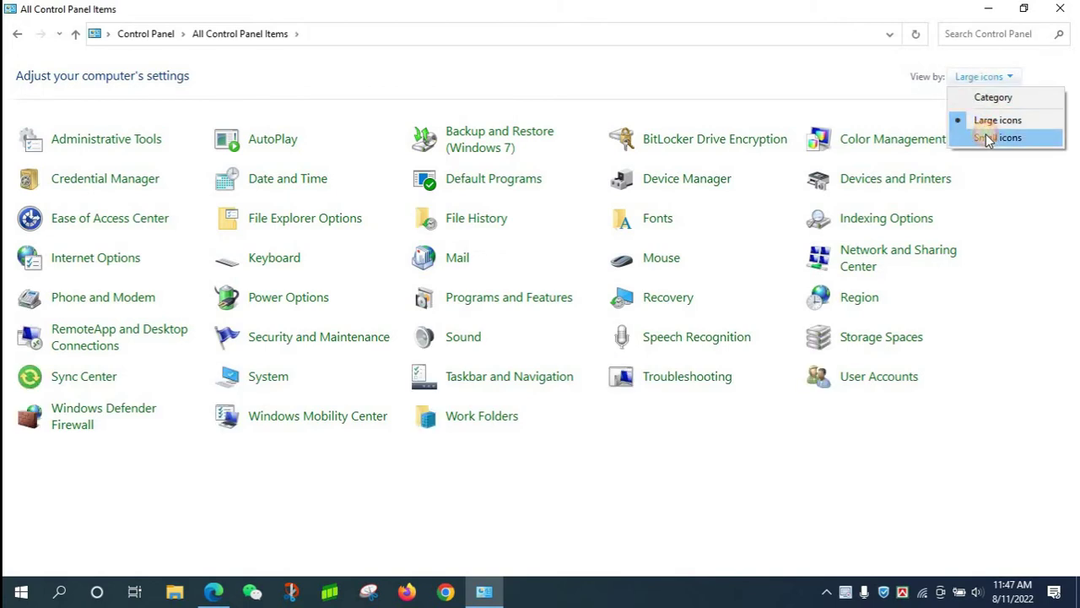
pyautogui.click(985, 76)
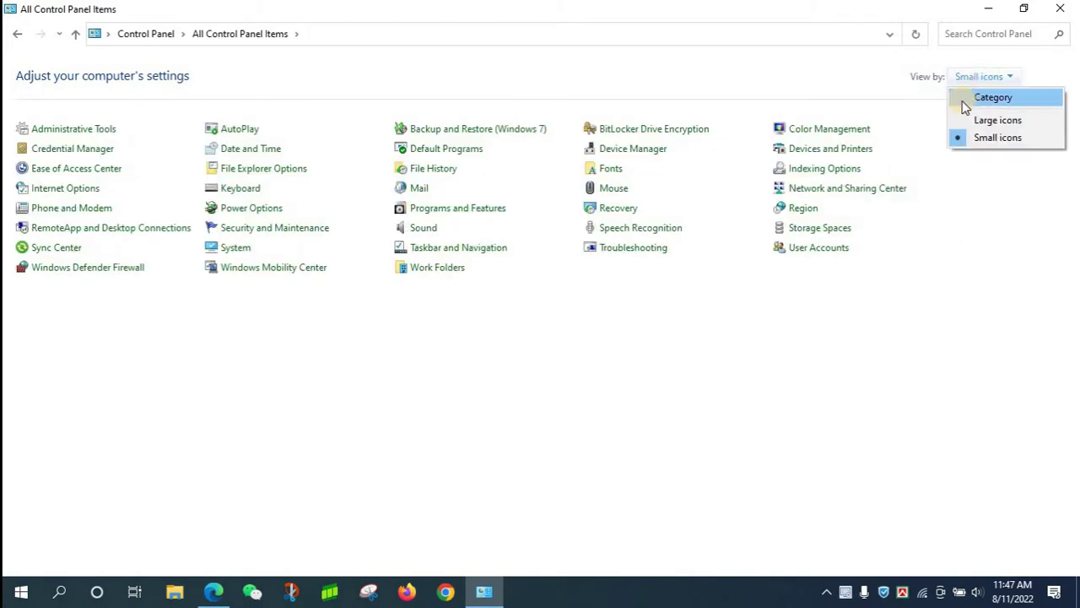
pyautogui.click(963, 99)
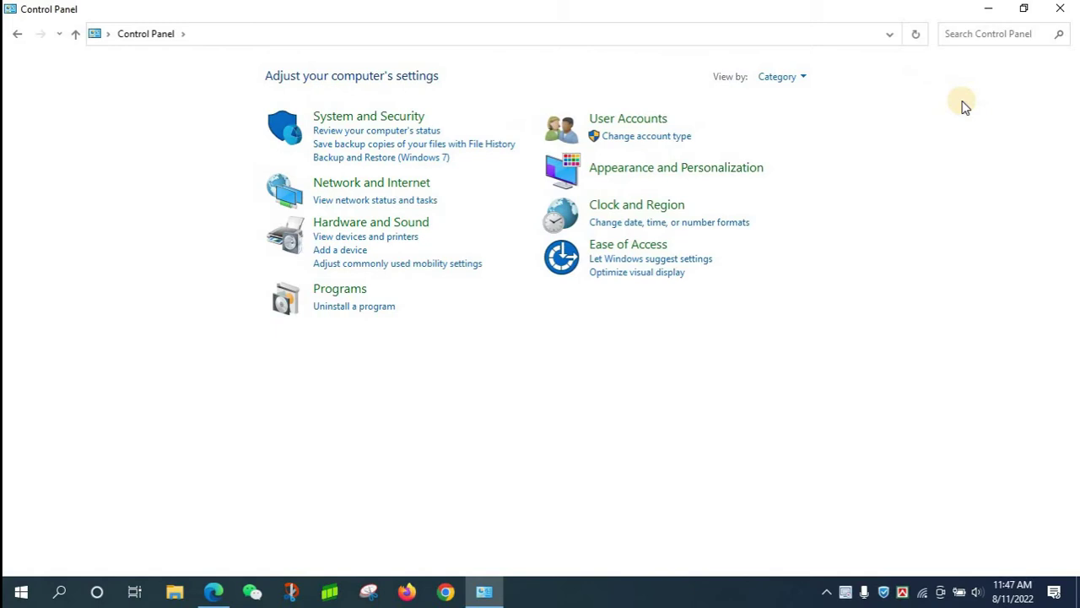
# Open the Taskbar and Navigation settings under Appearance and Personalization.
pyautogui.click(619, 168)
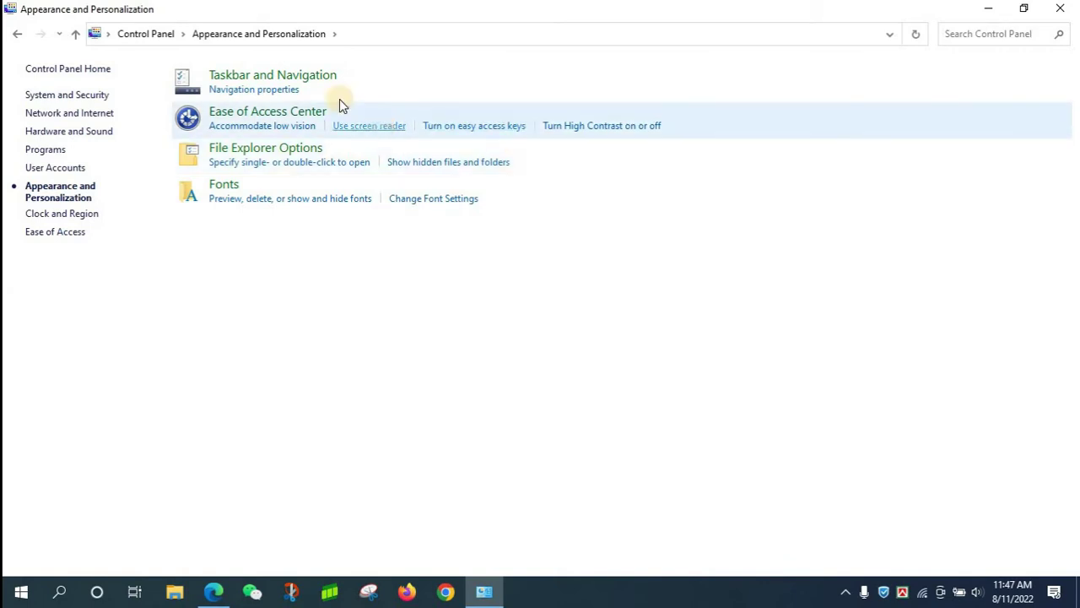
pyautogui.click(260, 80)
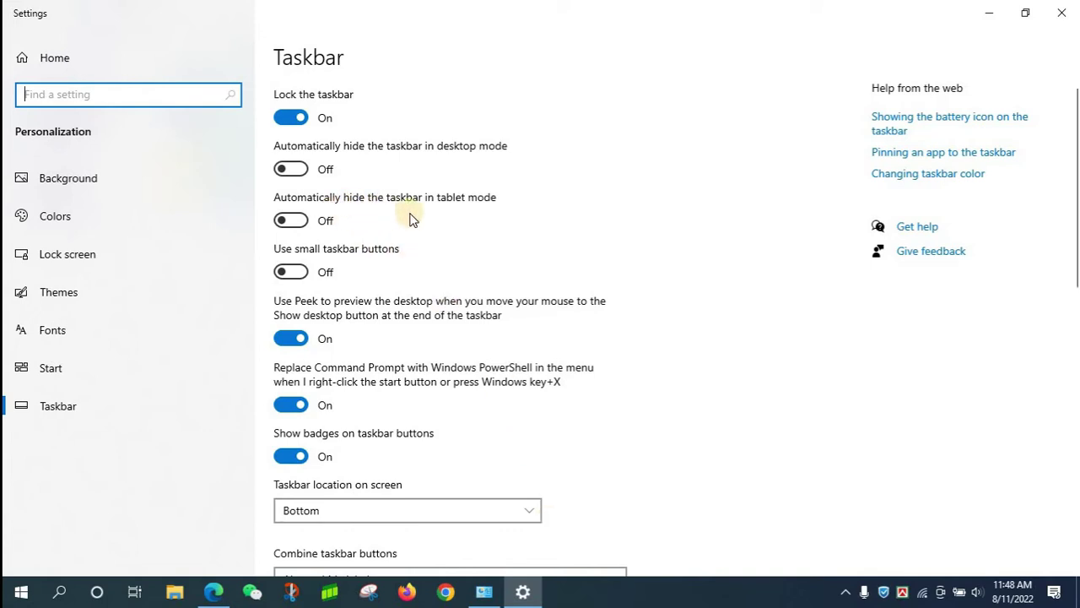
# Switch the taskbar lock off and back on, and try out automatic taskbar hiding in tablet mode, ending with it on.
pyautogui.click(285, 119)
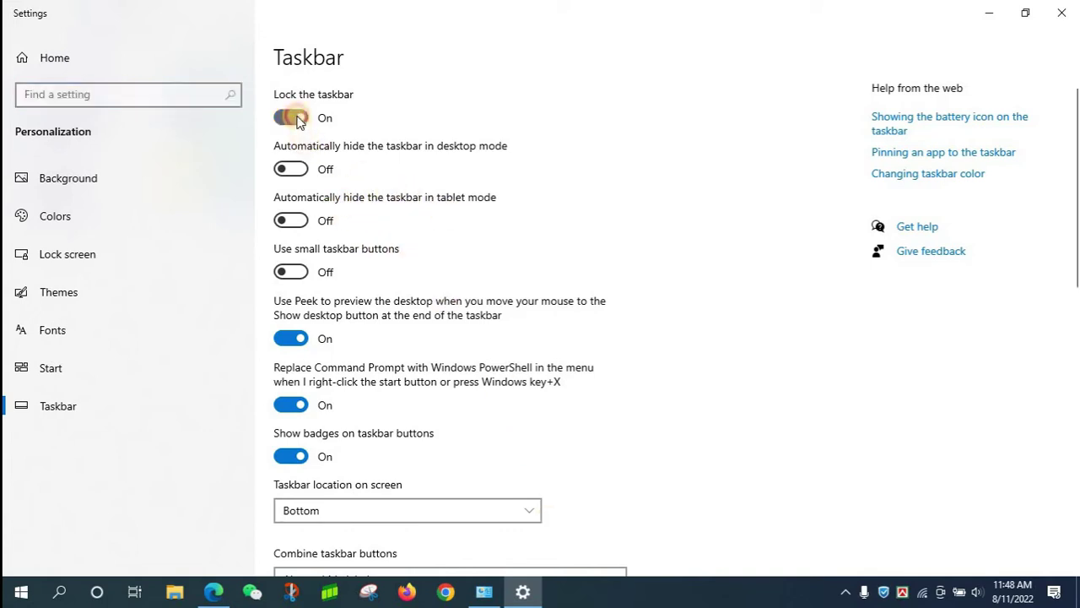
pyautogui.click(285, 119)
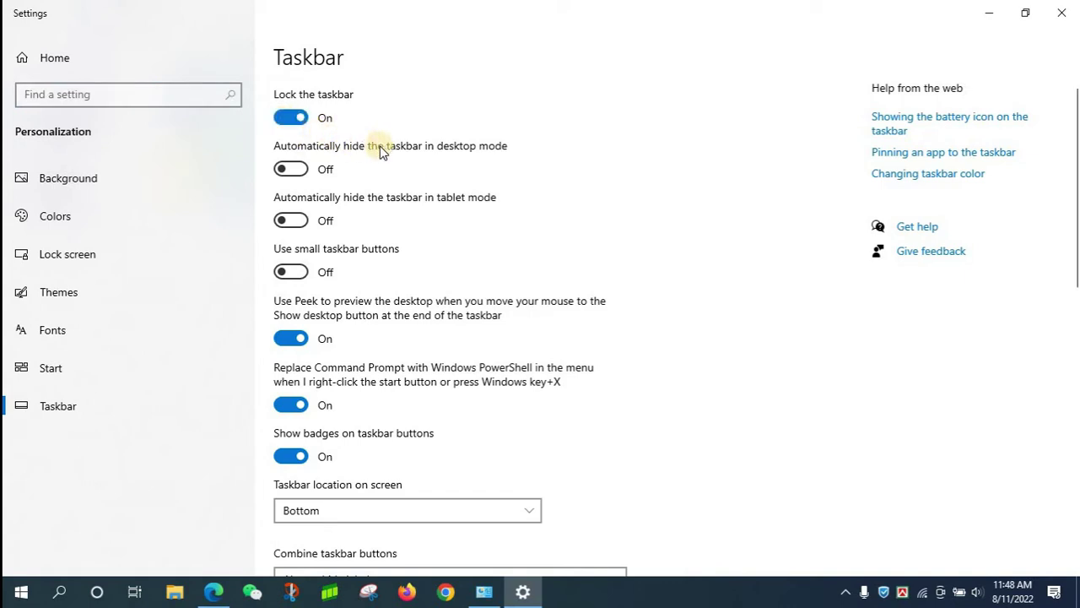
pyautogui.click(296, 221)
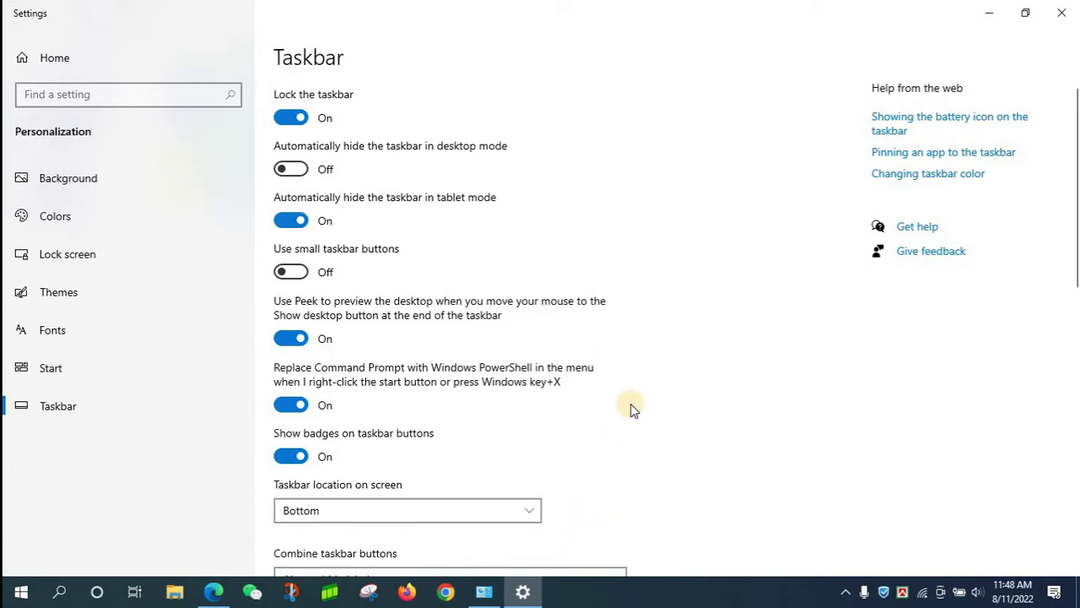
pyautogui.scroll(-1, 424, 231)
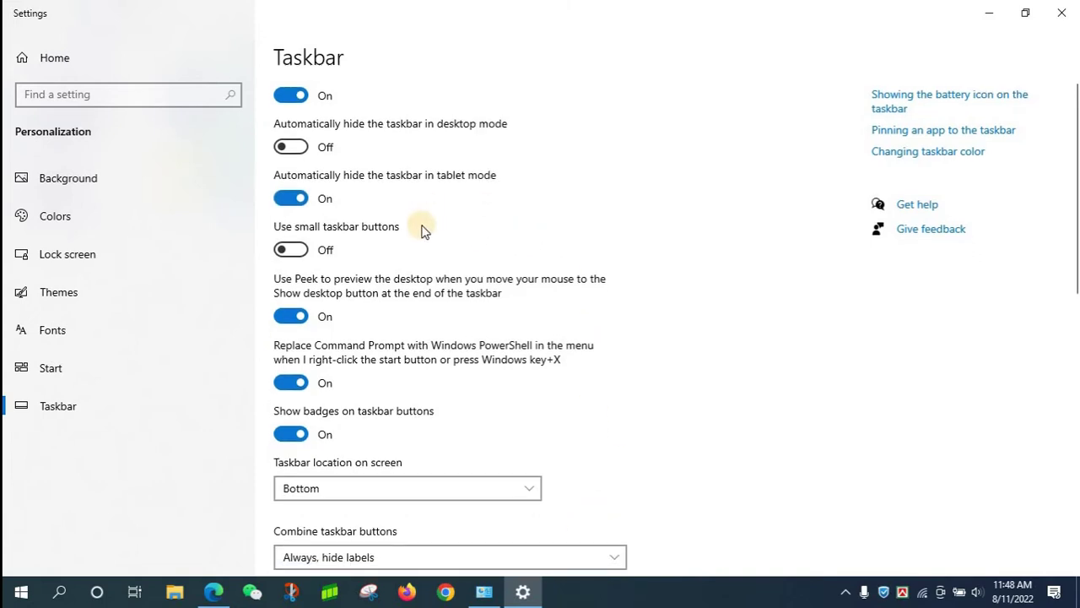
pyautogui.click(296, 193)
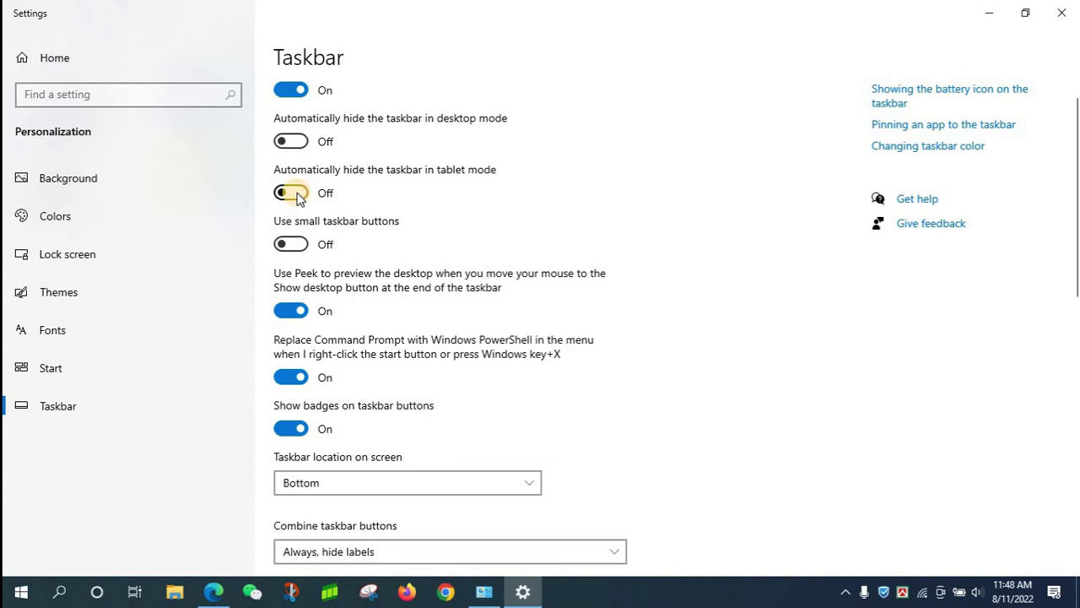
pyautogui.click(297, 193)
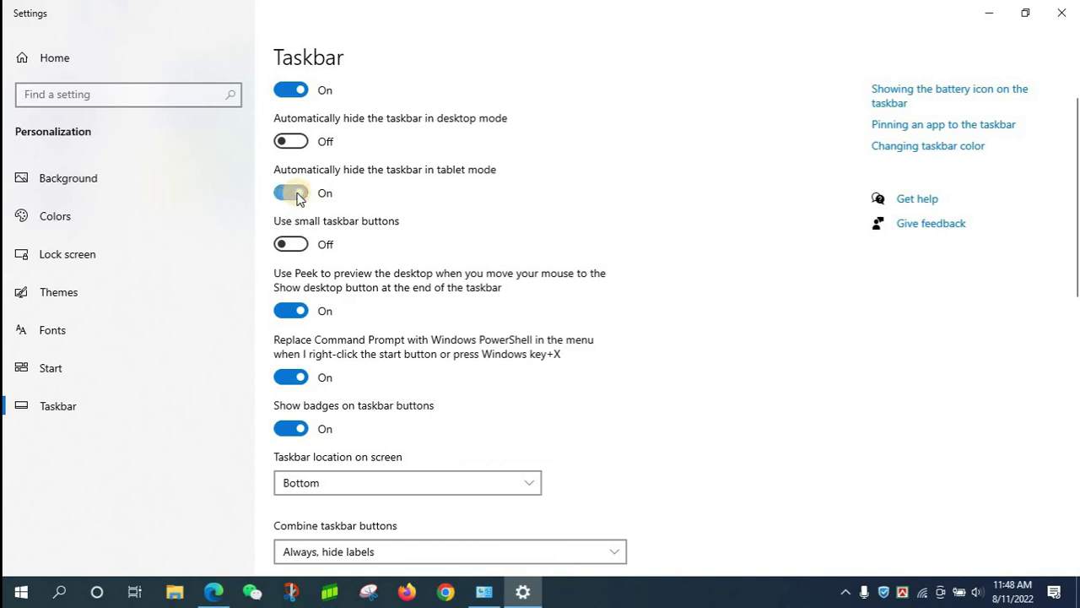
# Turn off automatic taskbar hiding in tablet mode, and repeatedly switch hiding in desktop mode on and back off.
pyautogui.click(287, 142)
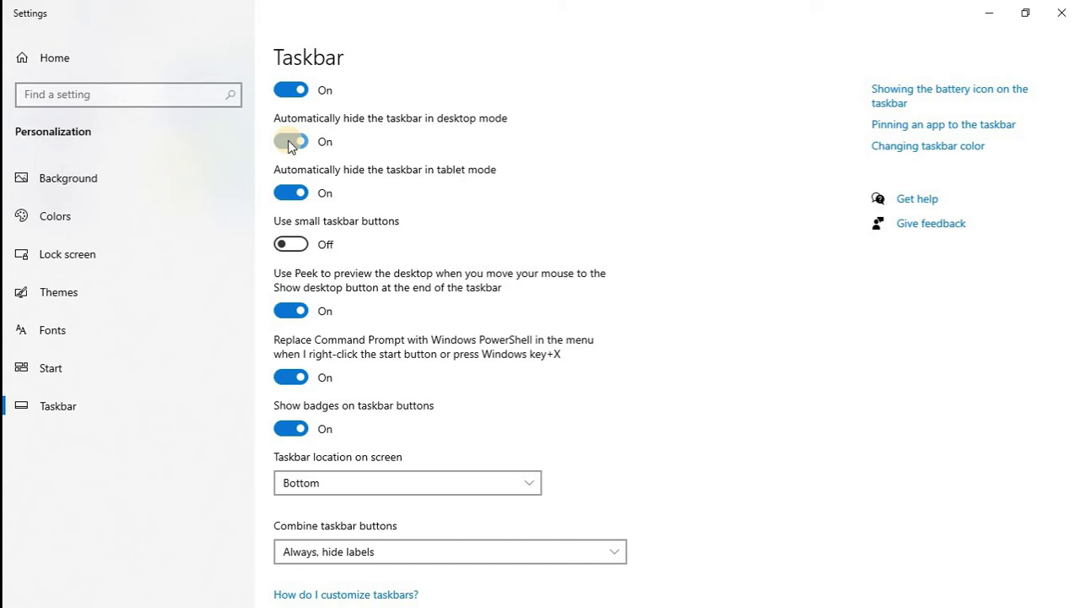
pyautogui.click(289, 142)
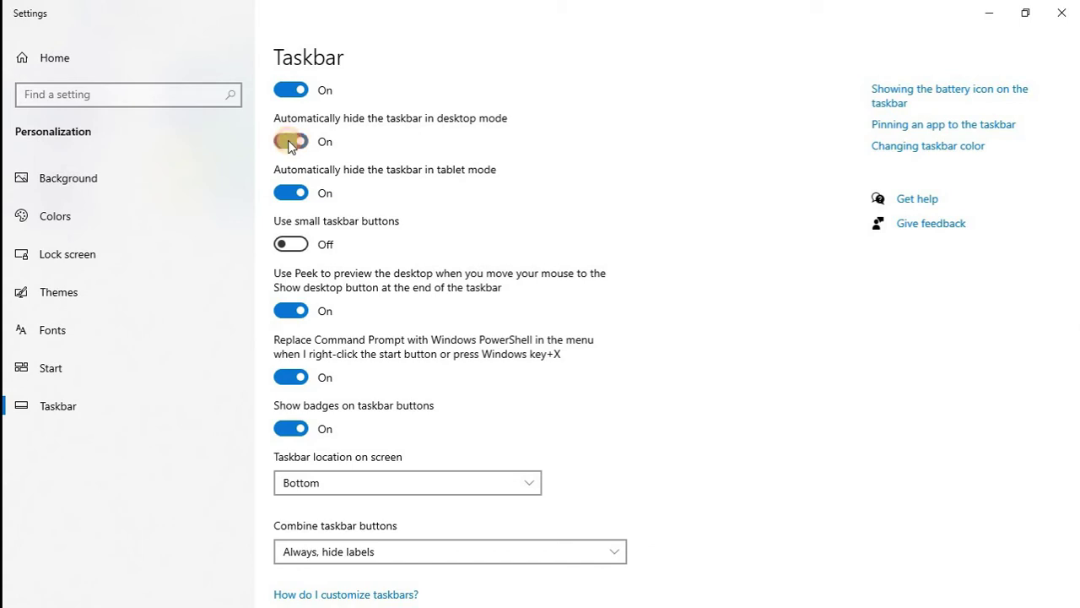
pyautogui.click(293, 193)
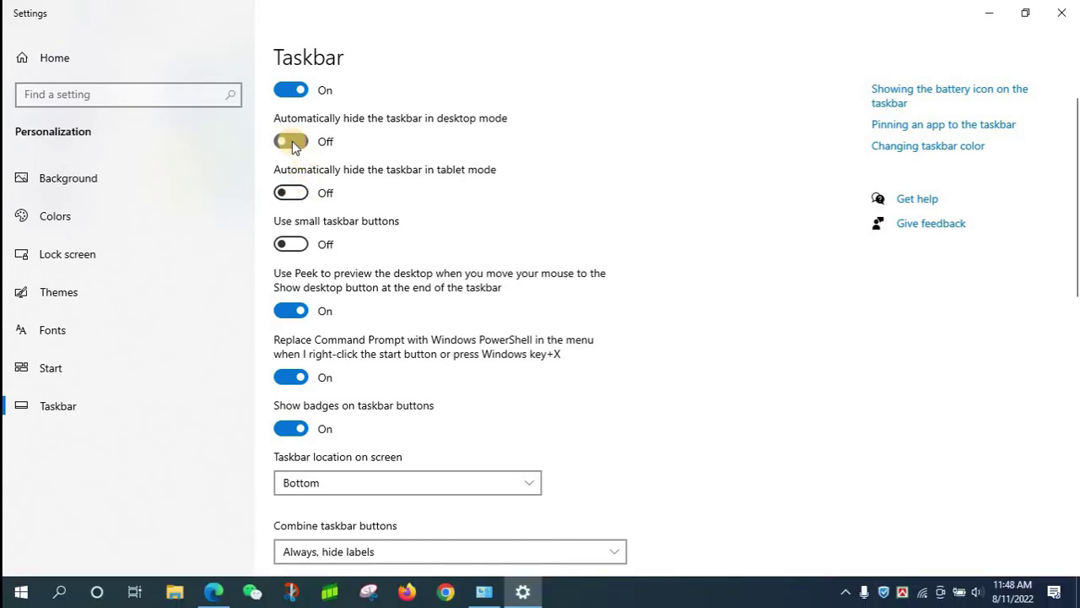
pyautogui.click(292, 141)
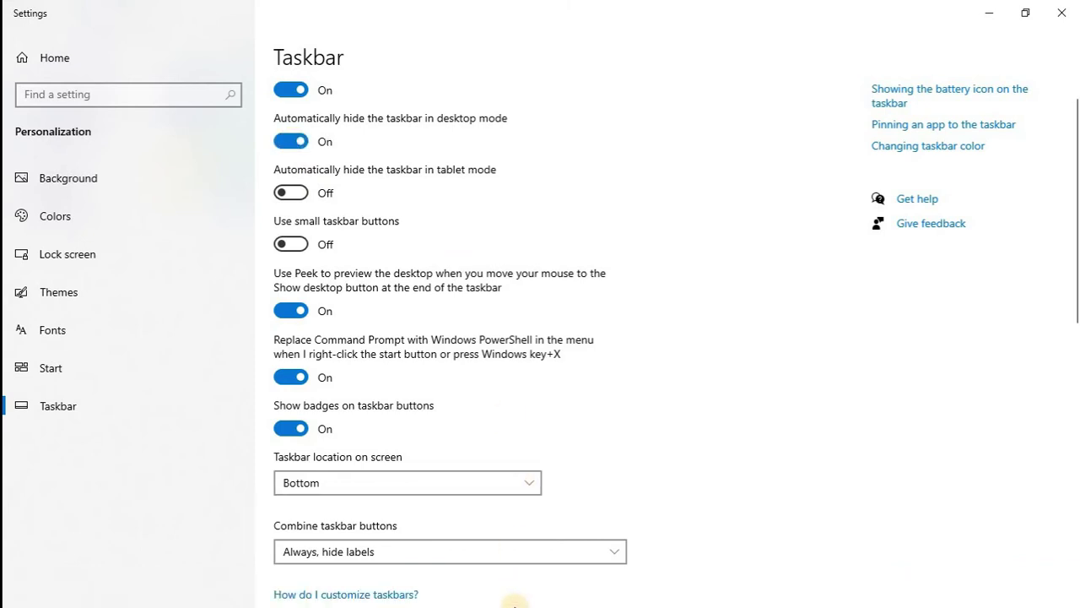
pyautogui.click(300, 142)
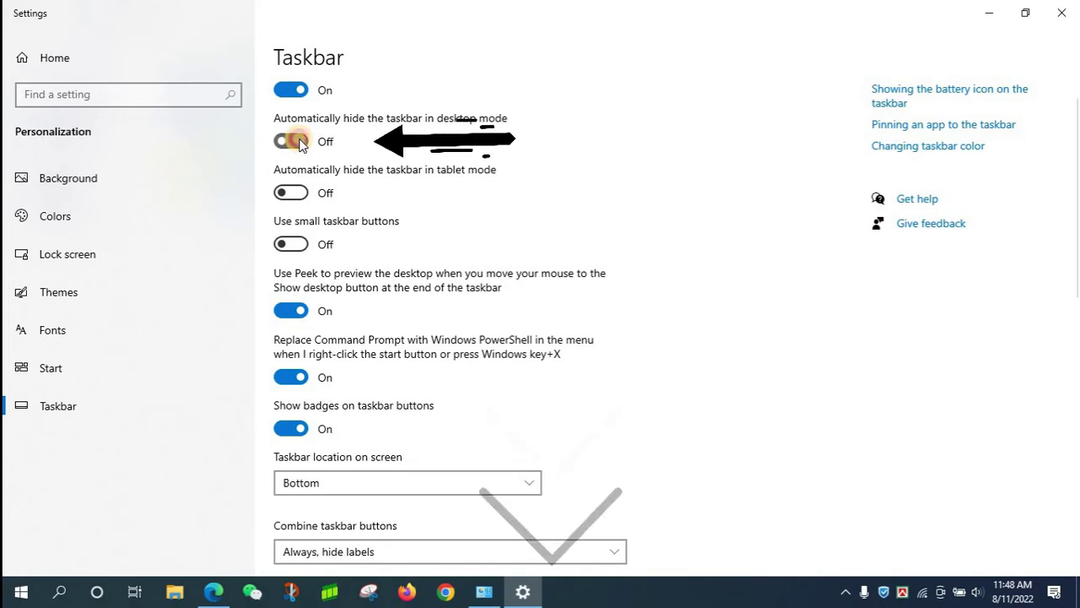
pyautogui.click(292, 141)
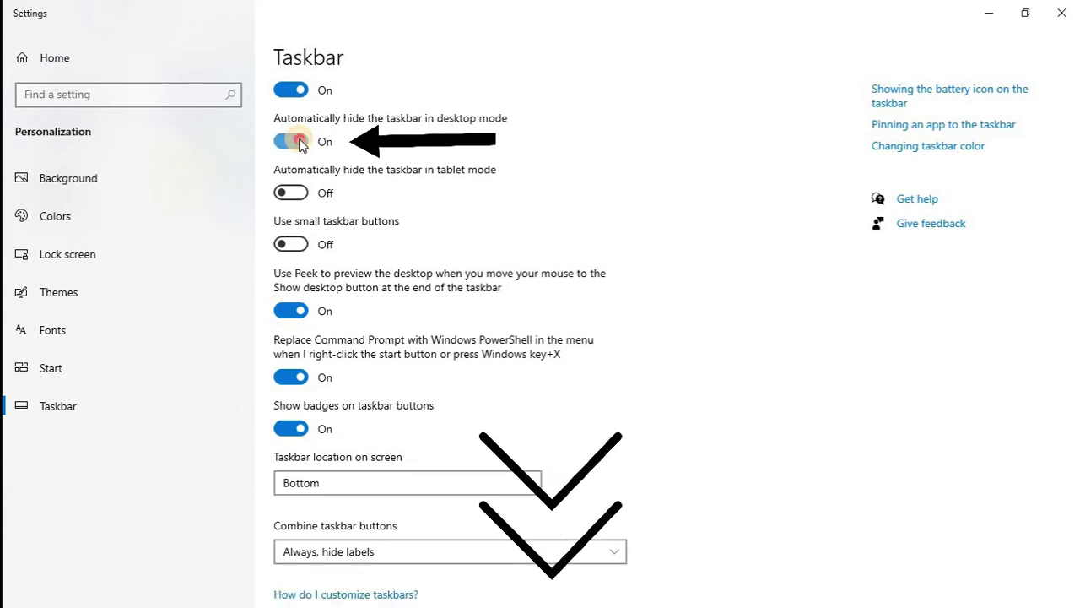
pyautogui.click(300, 142)
pyautogui.click(300, 142)
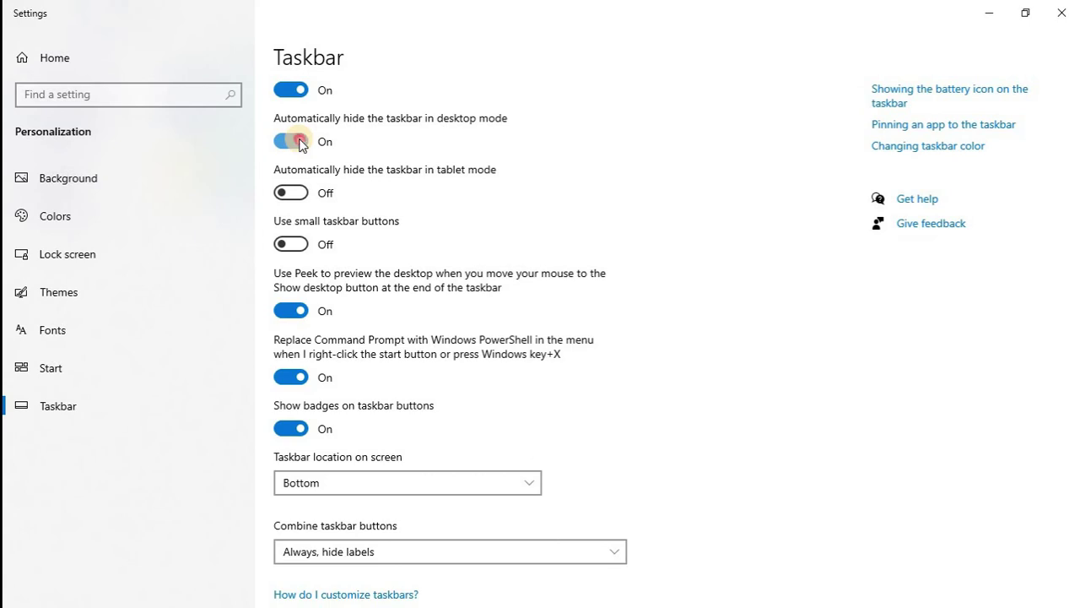
pyautogui.click(299, 141)
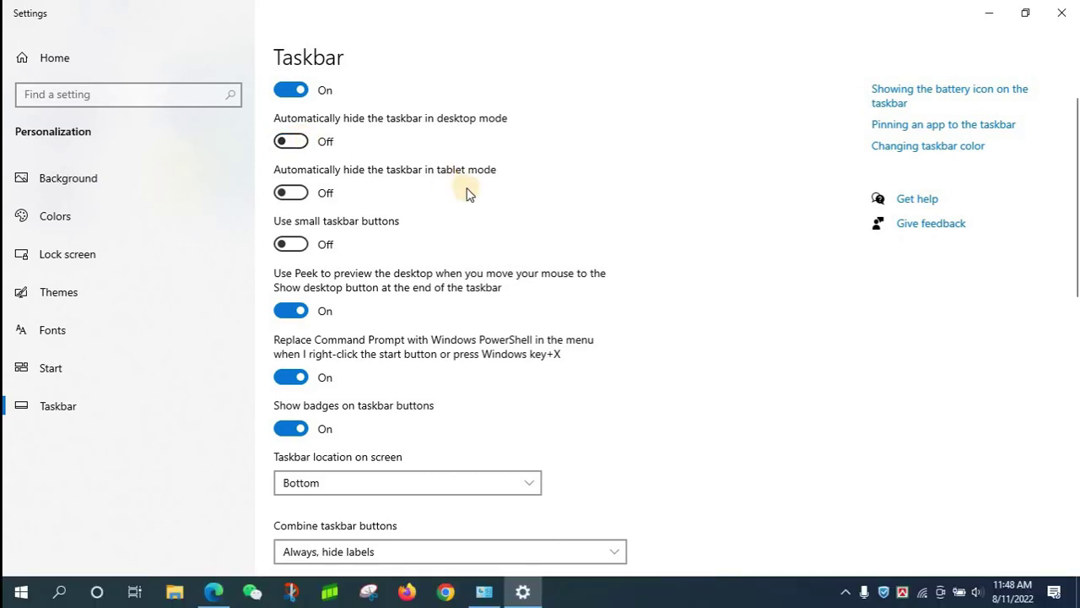
# Try out small taskbar buttons by enabling the option and disabling it again.
pyautogui.click(290, 244)
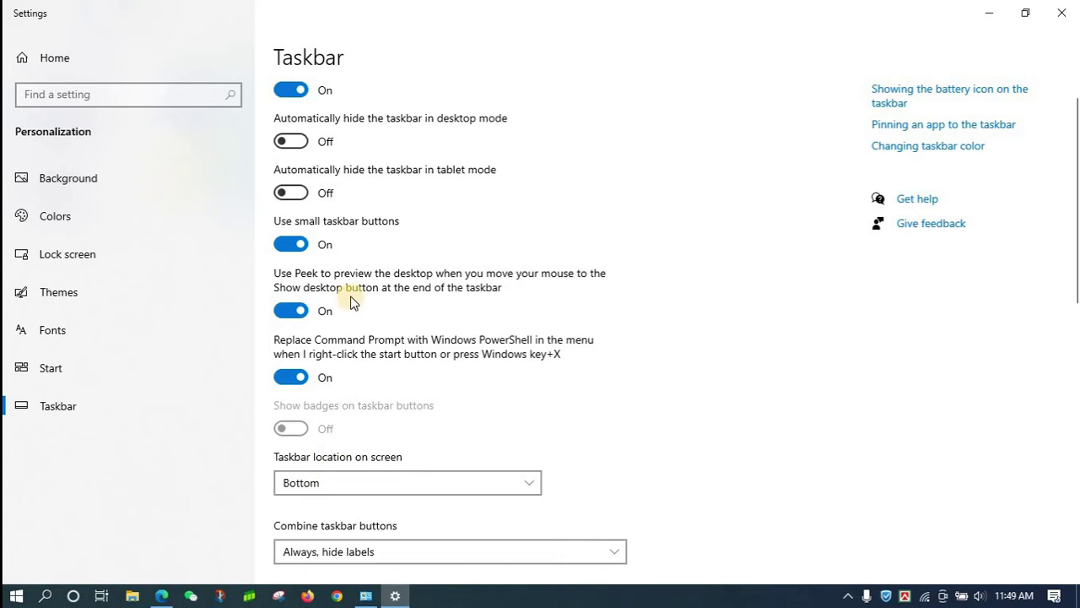
pyautogui.click(301, 245)
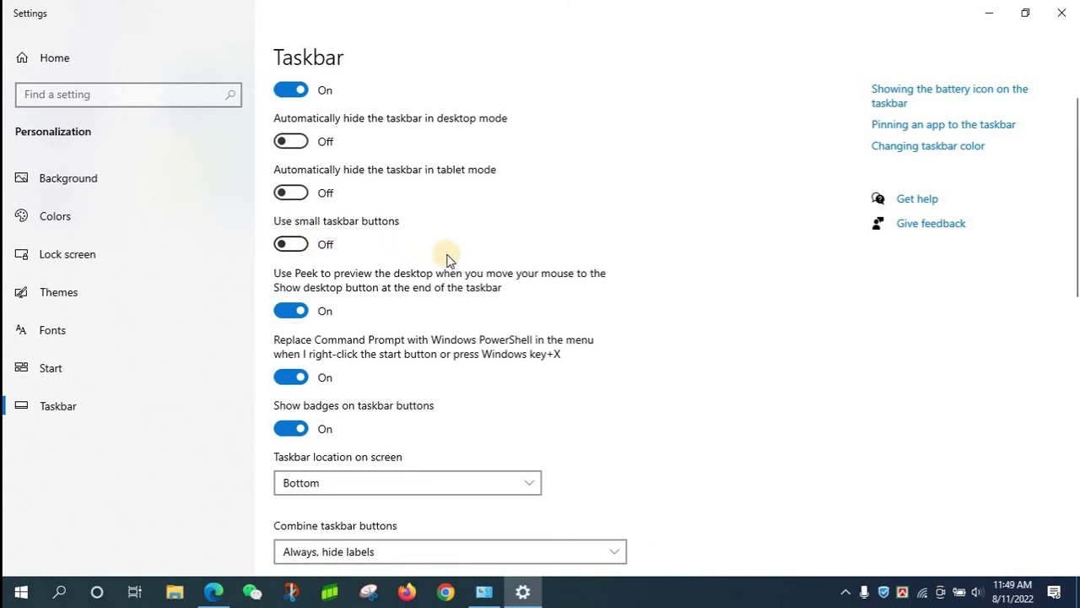
# Set the taskbar location on screen to Left.
pyautogui.scroll(-1, 447, 257)
pyautogui.scroll(-1, 447, 258)
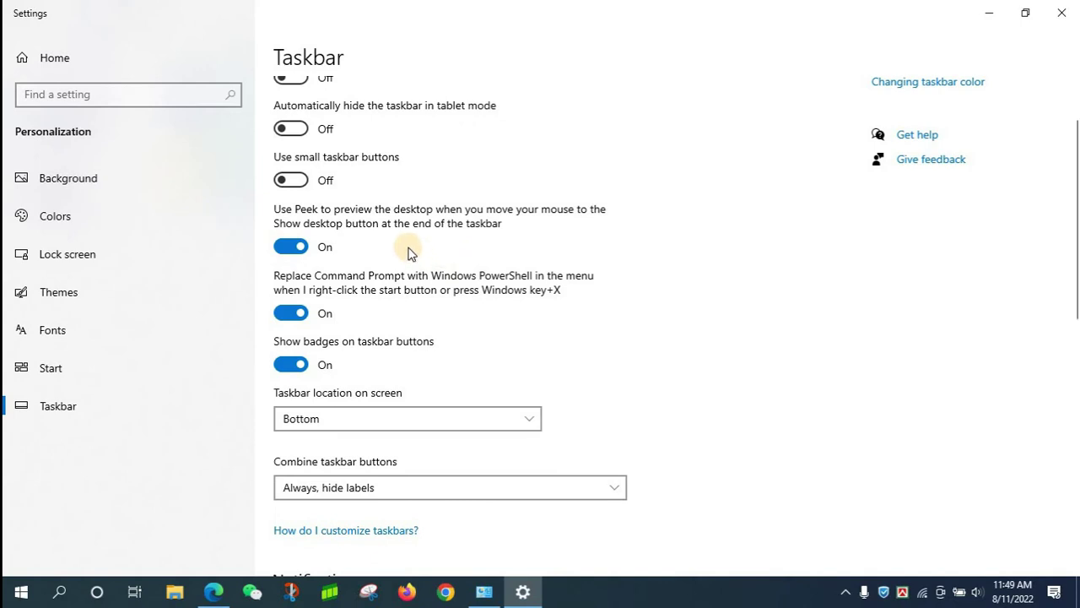
pyautogui.scroll(-1, 410, 256)
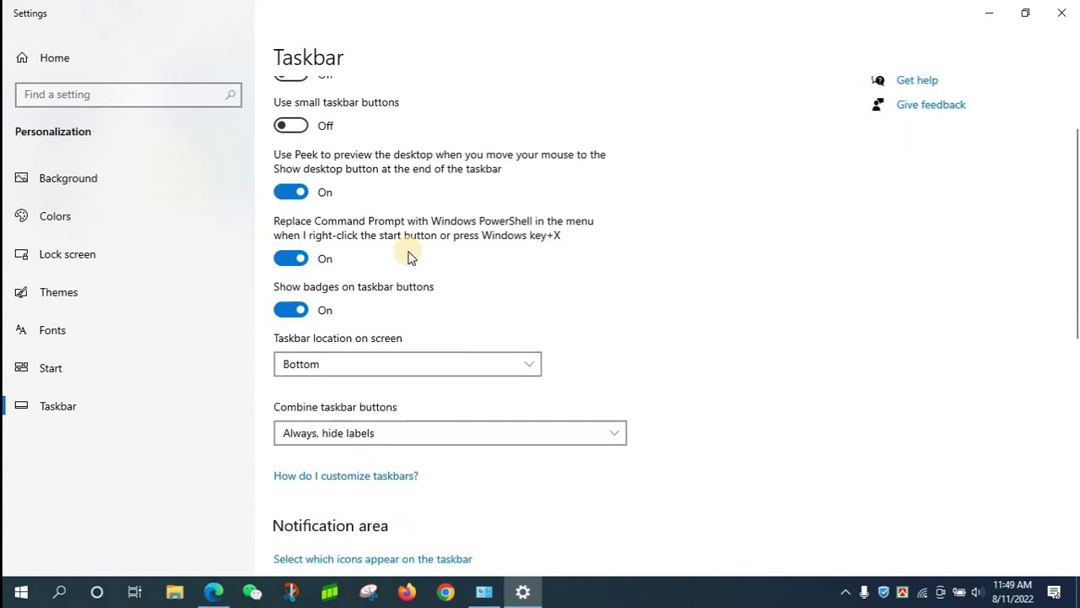
pyautogui.click(522, 365)
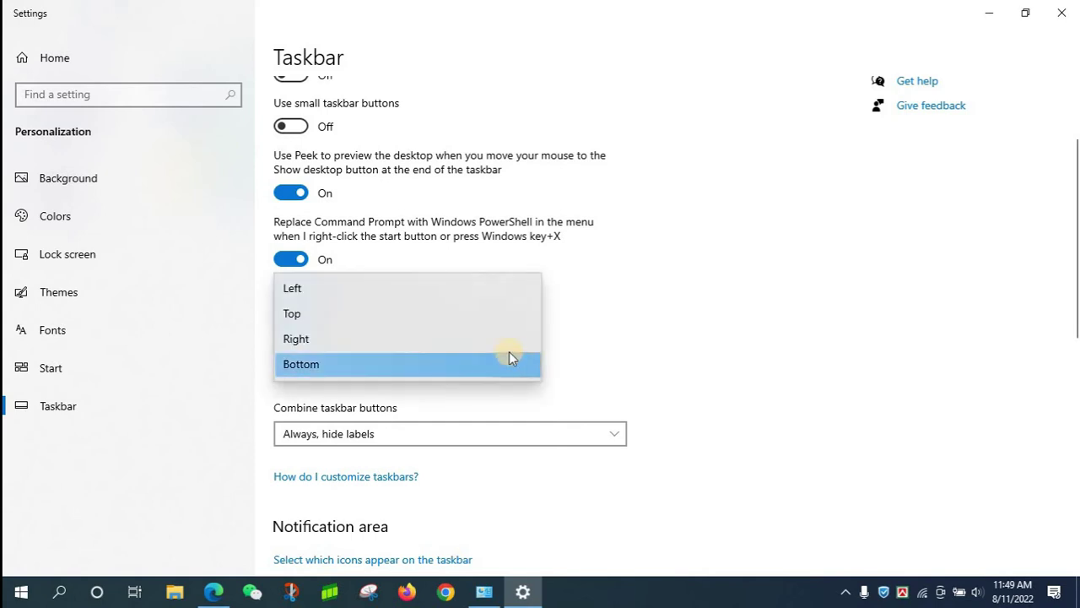
pyautogui.click(443, 287)
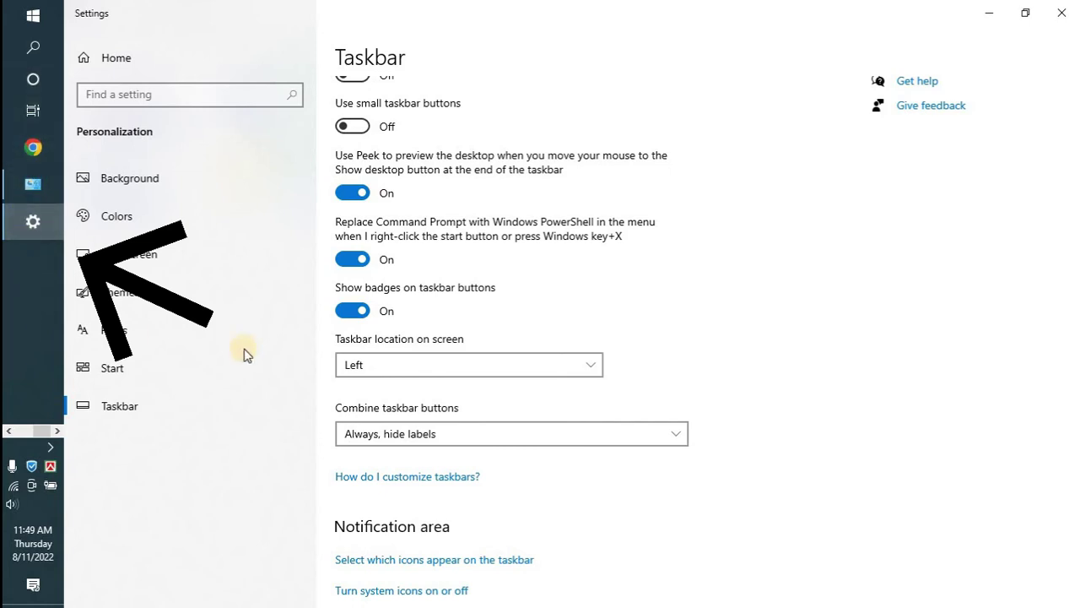
# Set the taskbar location on screen to Top.
pyautogui.click(475, 365)
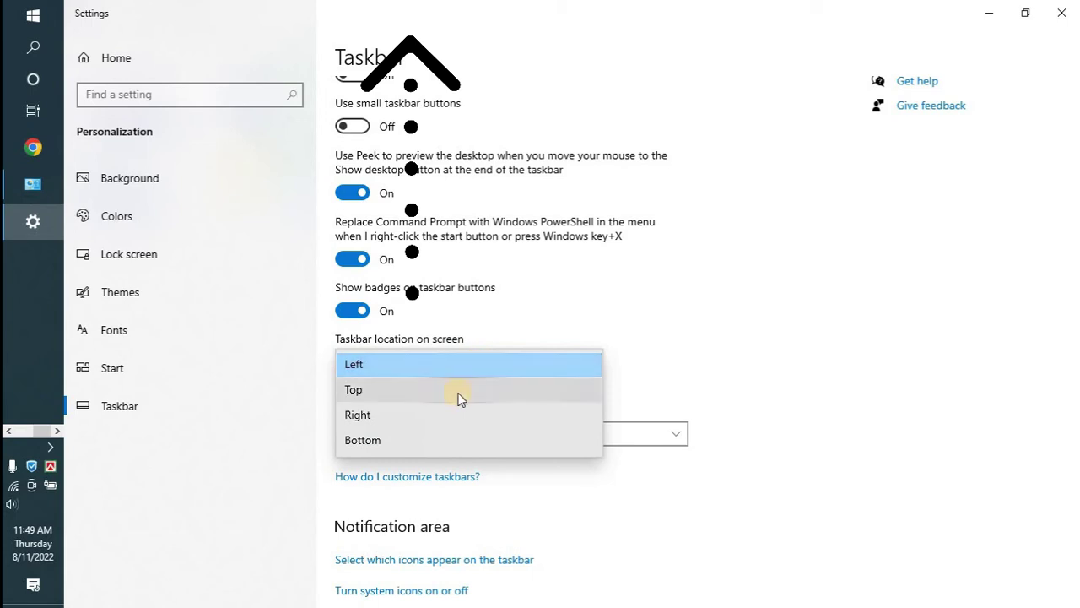
pyautogui.click(459, 392)
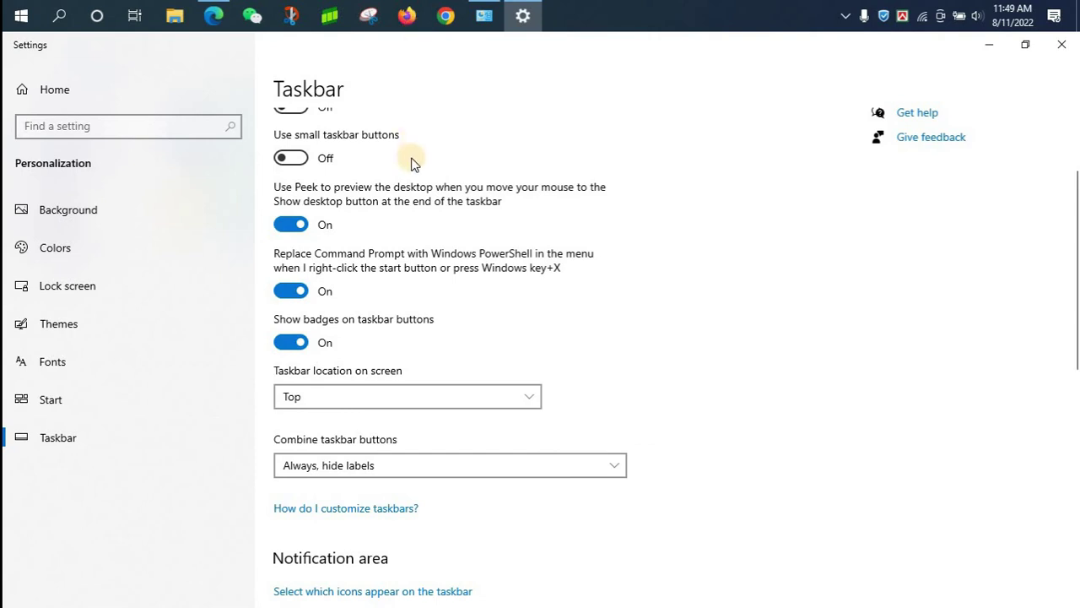
# Set the taskbar location on screen to Right, and move it back to Bottom.
pyautogui.click(439, 393)
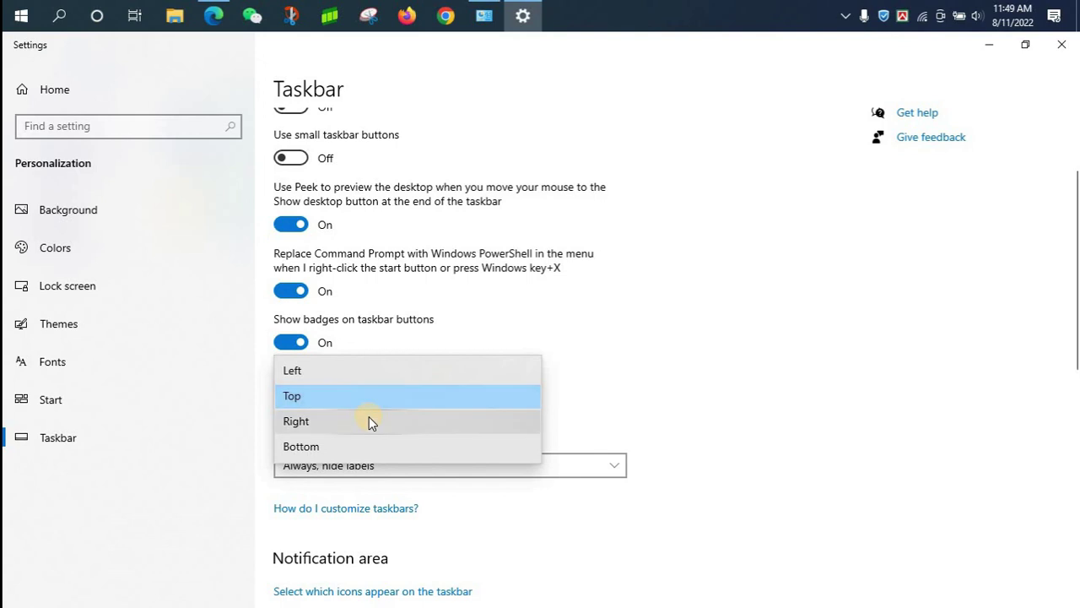
pyautogui.click(373, 421)
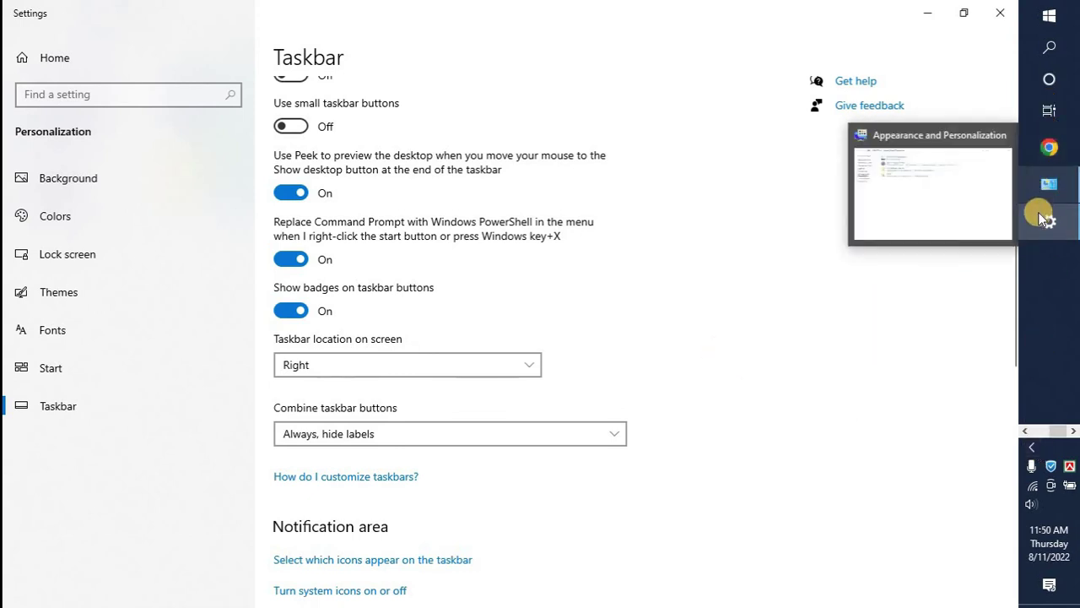
pyautogui.click(512, 366)
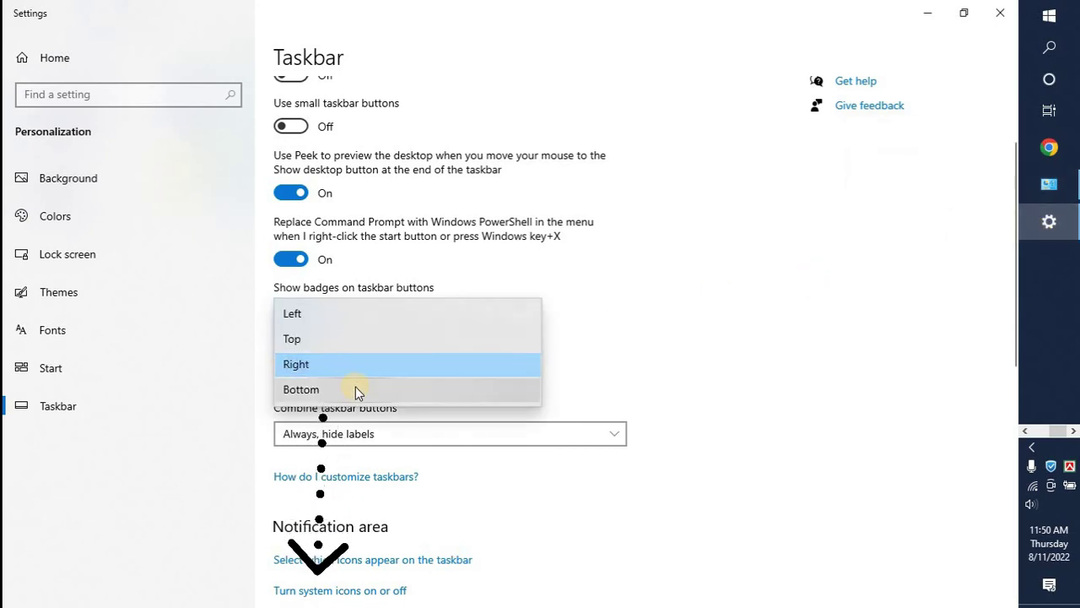
pyautogui.click(355, 389)
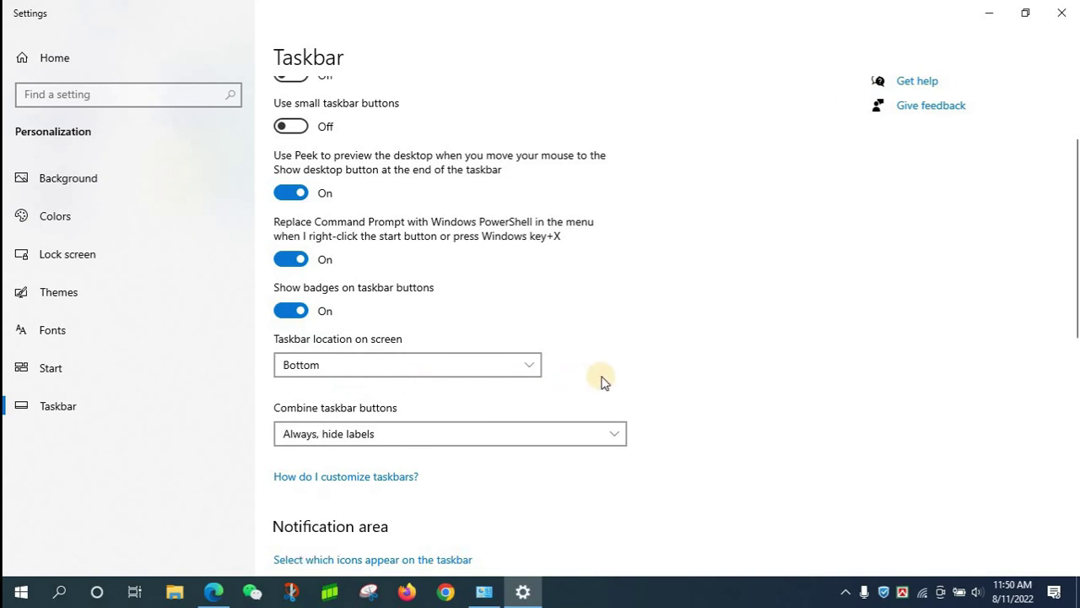
# Try combining taskbar buttons with the option When taskbar is full, and restore the setting to Always, hide labels.
pyautogui.scroll(-3, 605, 382)
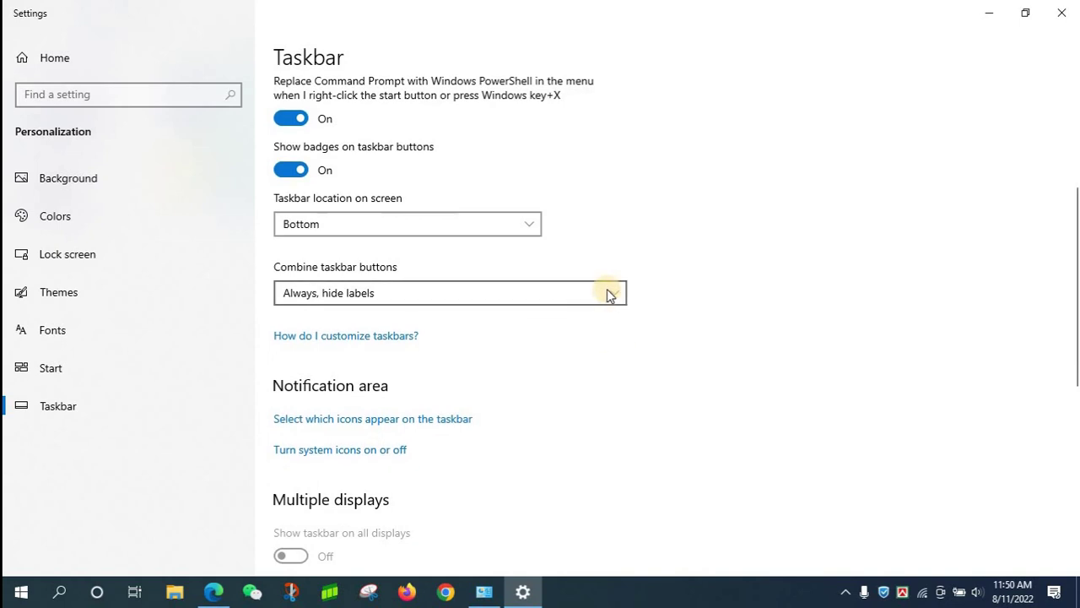
pyautogui.click(607, 291)
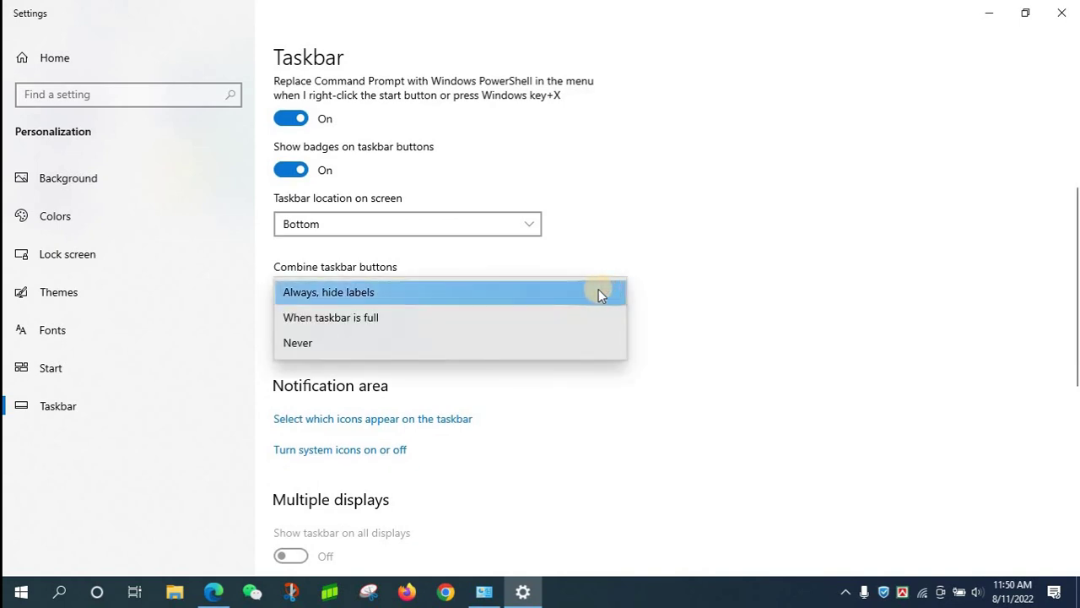
pyautogui.click(442, 317)
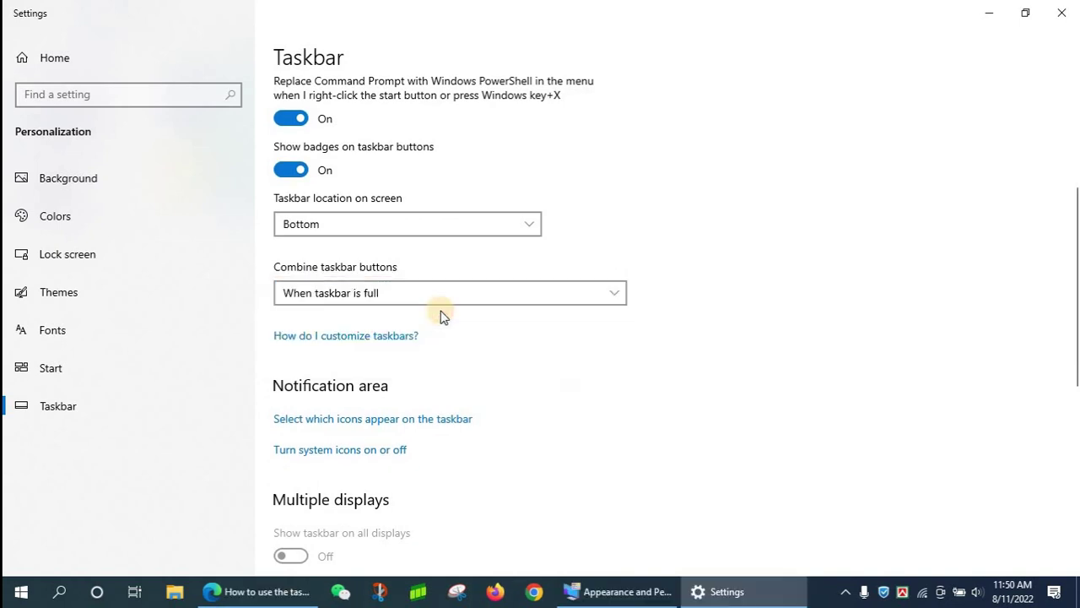
pyautogui.click(505, 288)
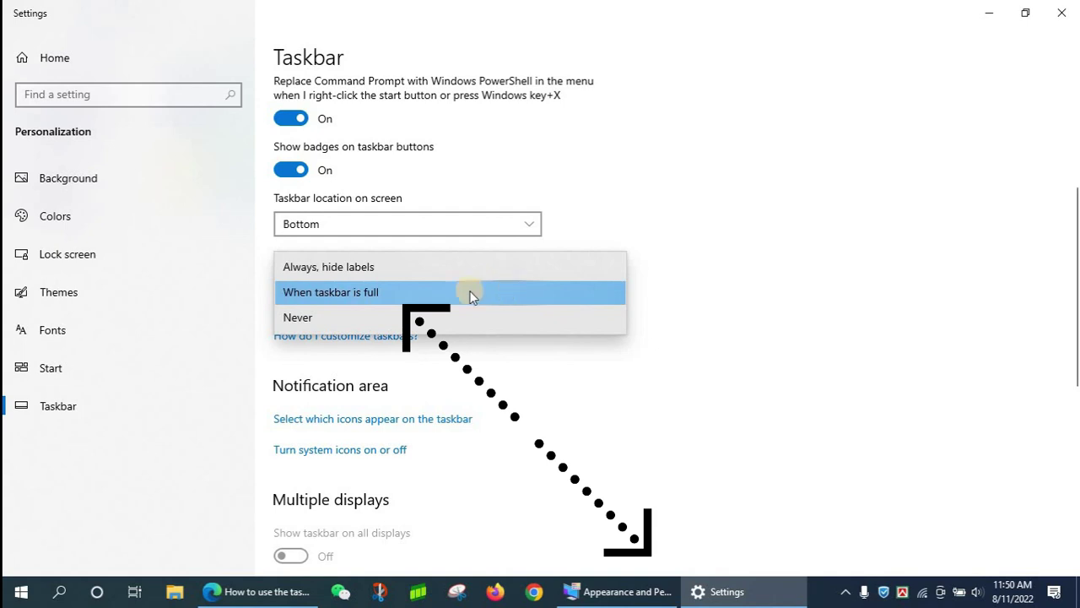
pyautogui.click(362, 267)
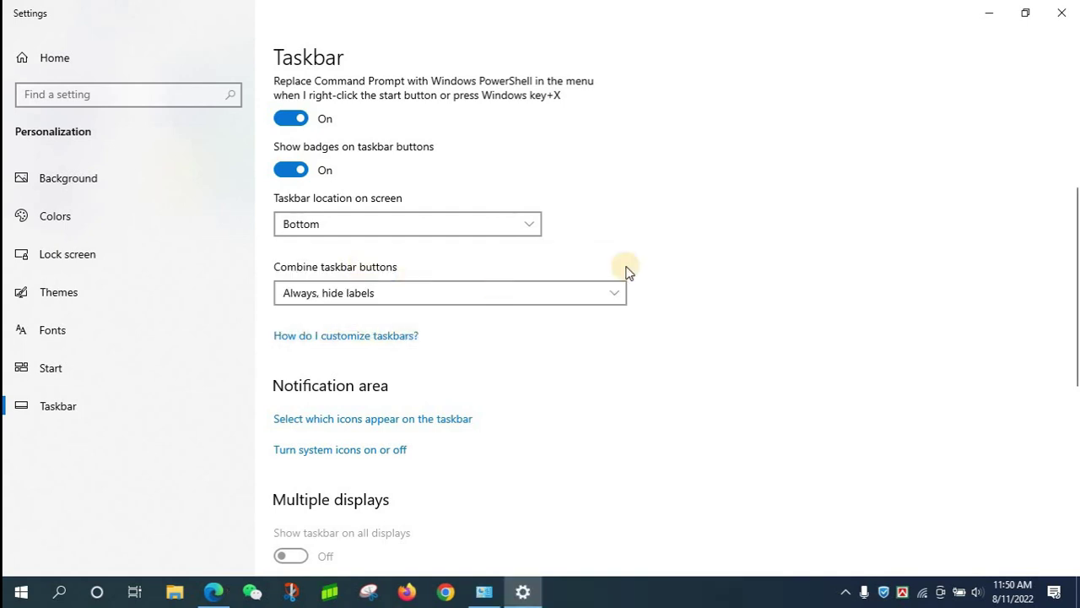
pyautogui.scroll(5, 626, 271)
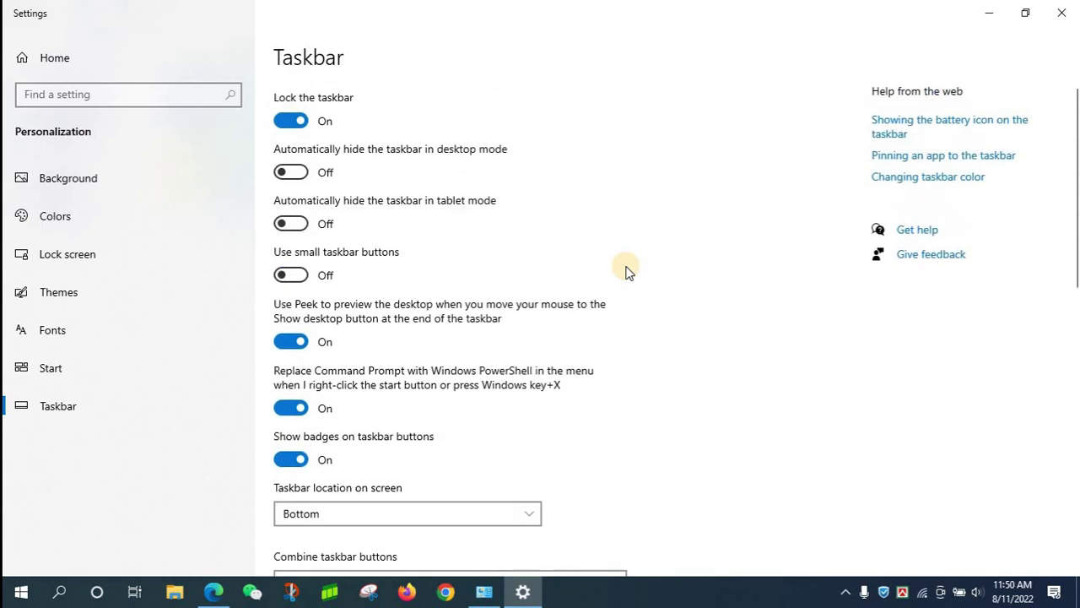
pyautogui.scroll(1, 626, 272)
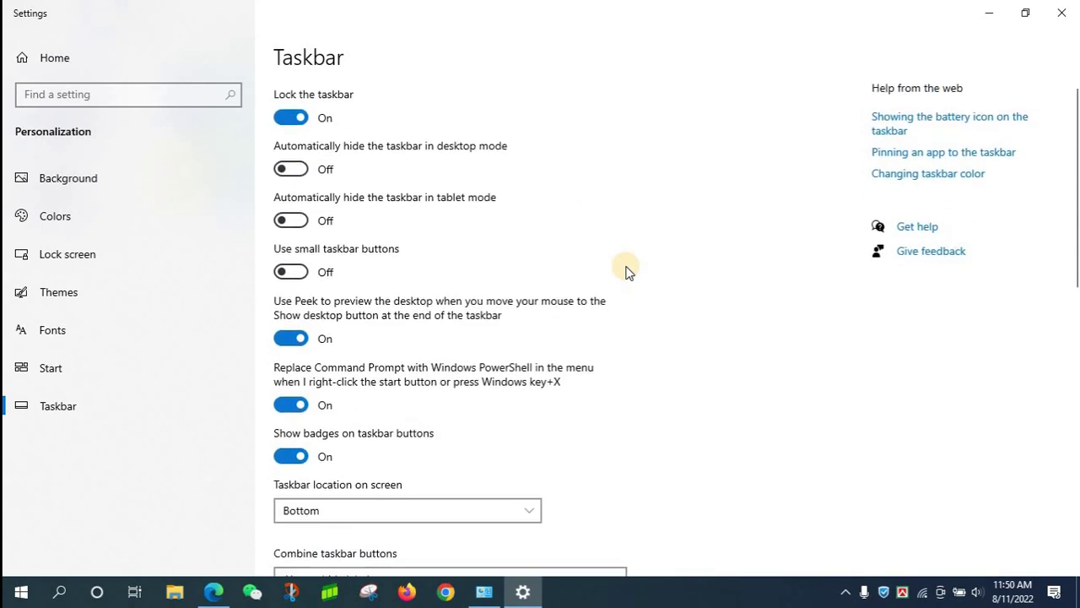